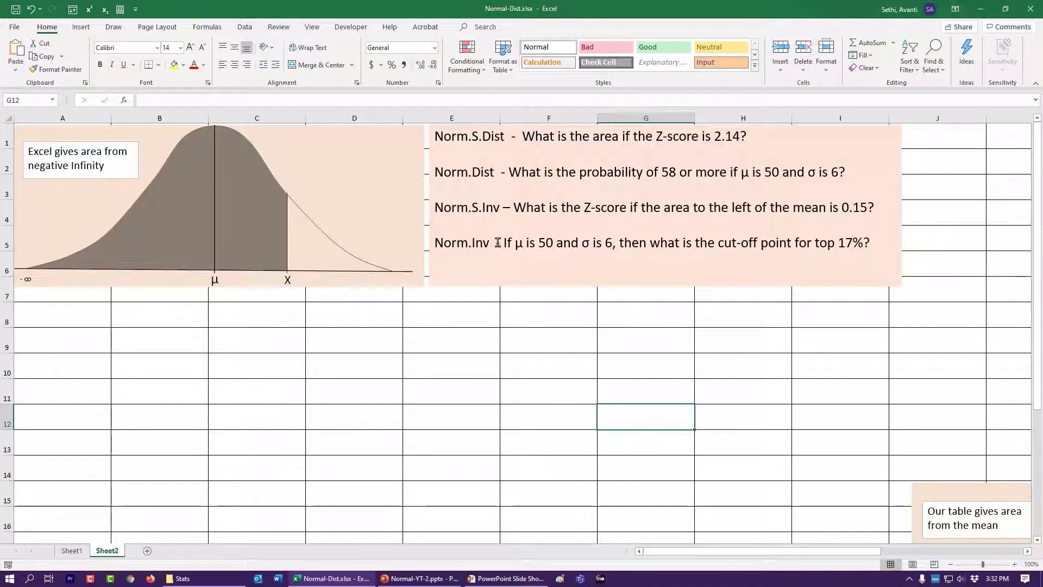
drag(470, 136, 478, 136)
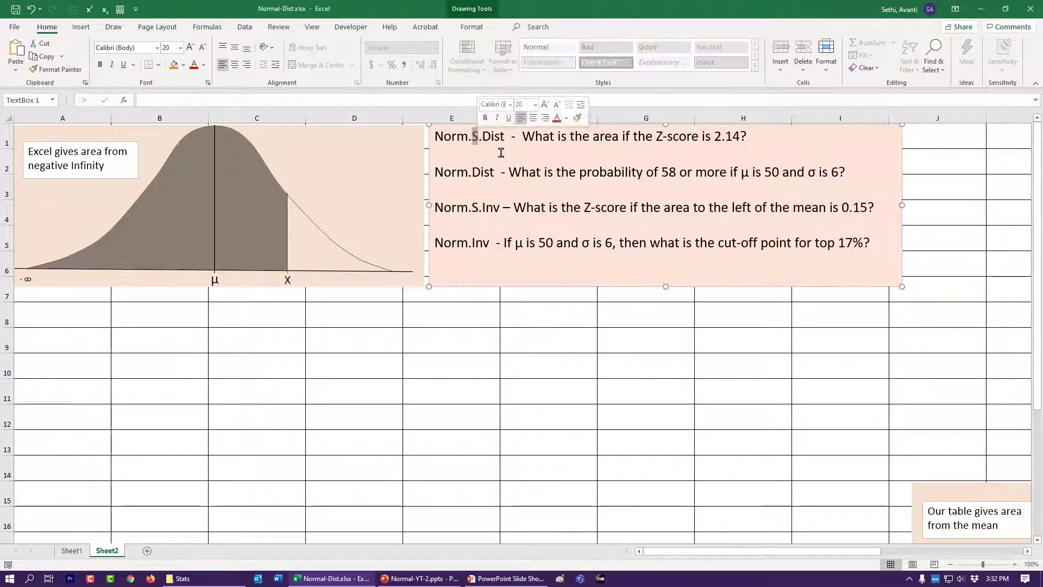
click(589, 331)
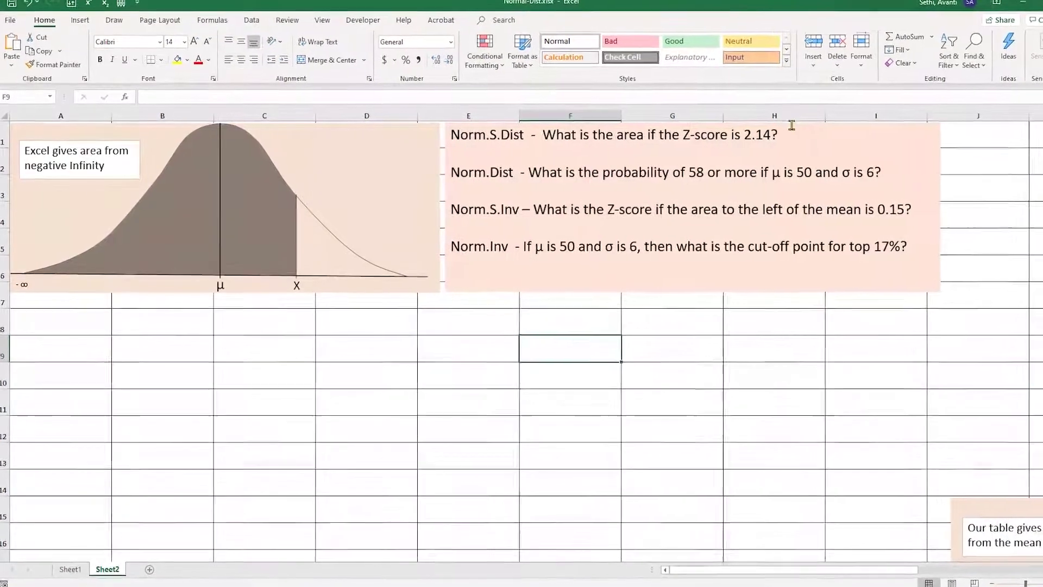
Step: Enter =NORM.S.DIST(2.14,1) in C10, returning 0.983822617 for Z-score 2.14
click(247, 369)
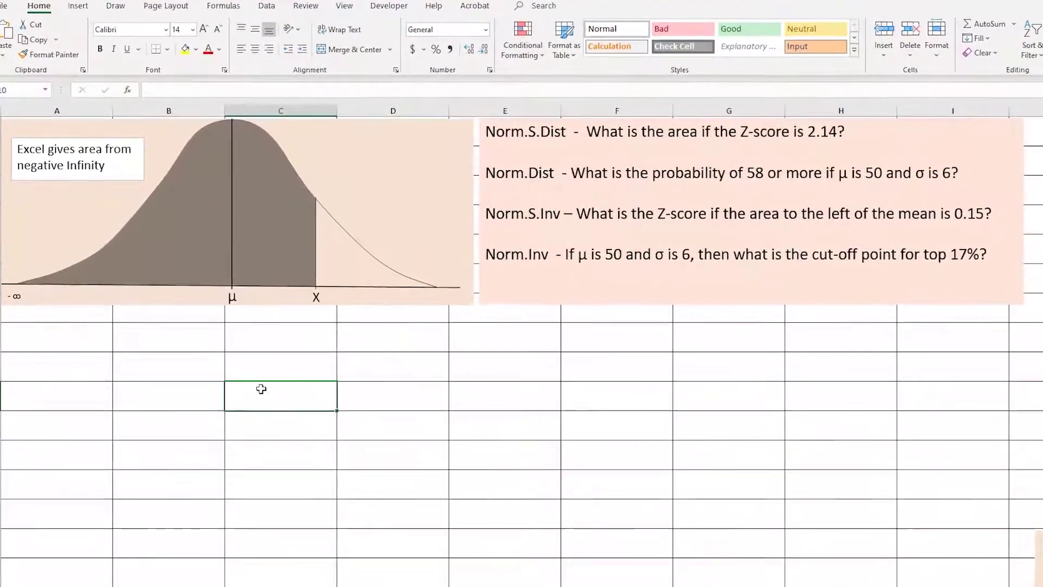
text(=n)
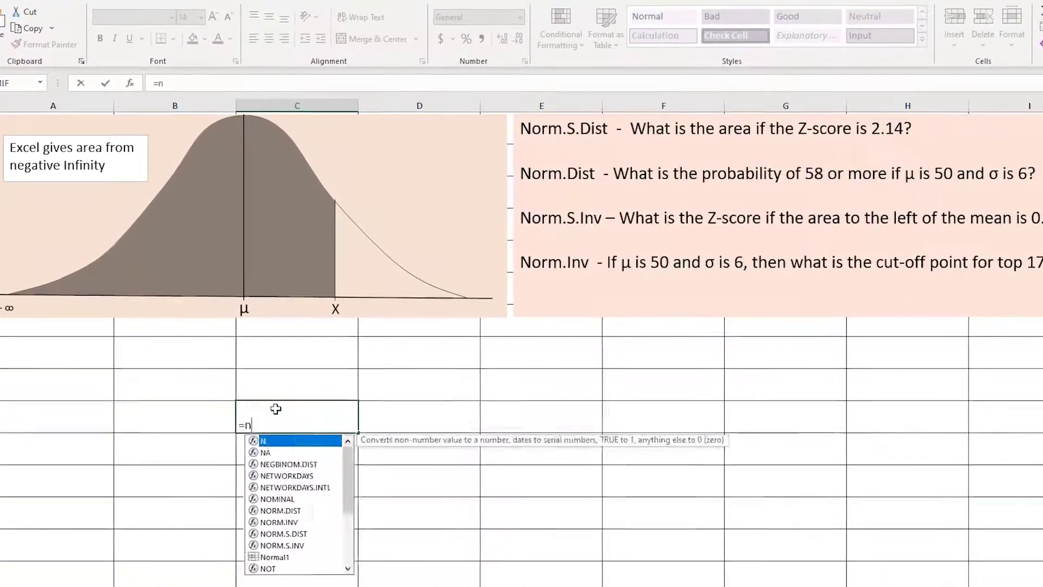
text(orm.d)
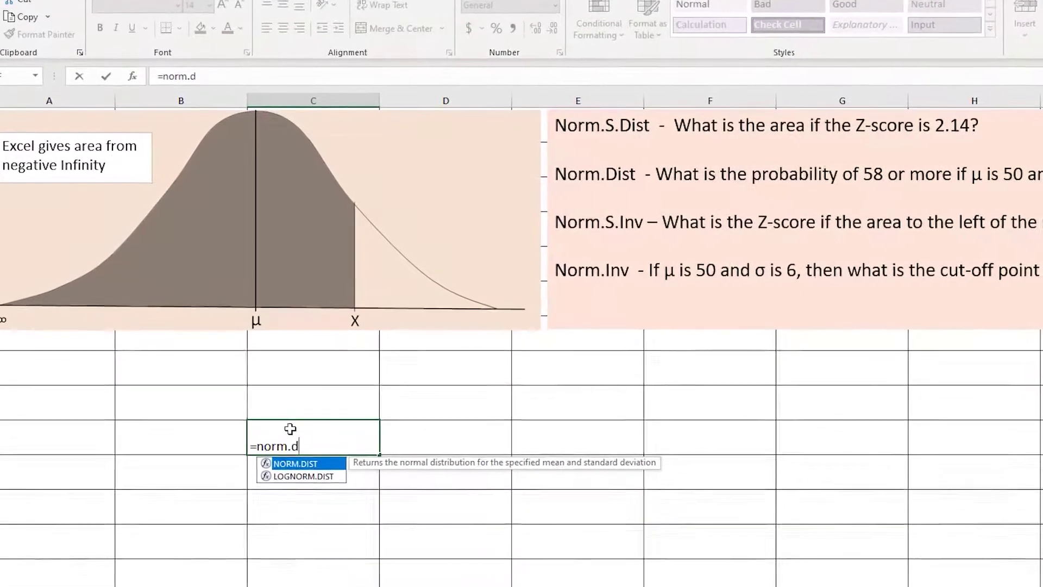
text(is)
key(BackSpace)
key(BackSpace)
key(BackSpace)
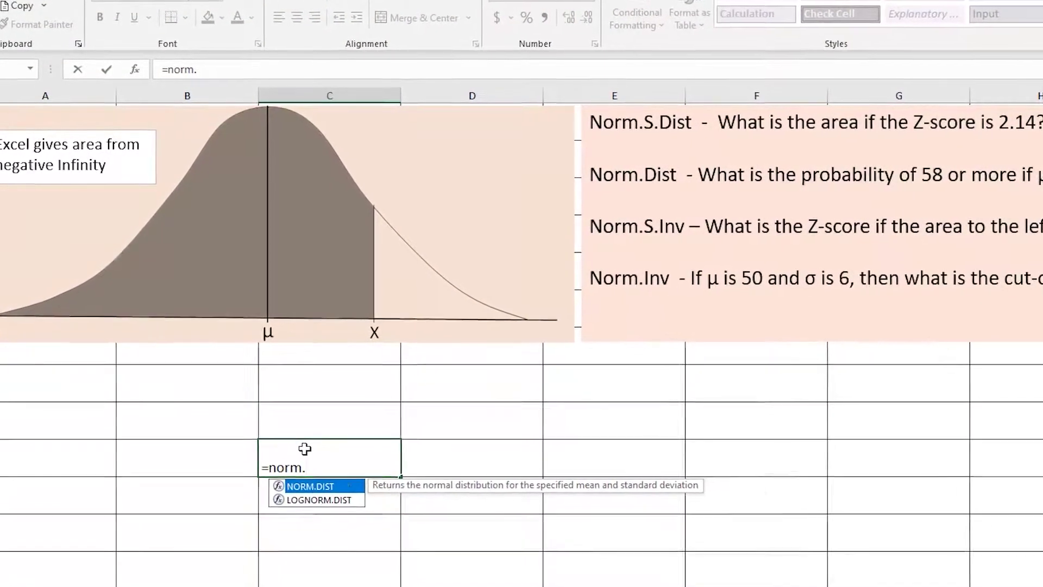
text(s.dist)
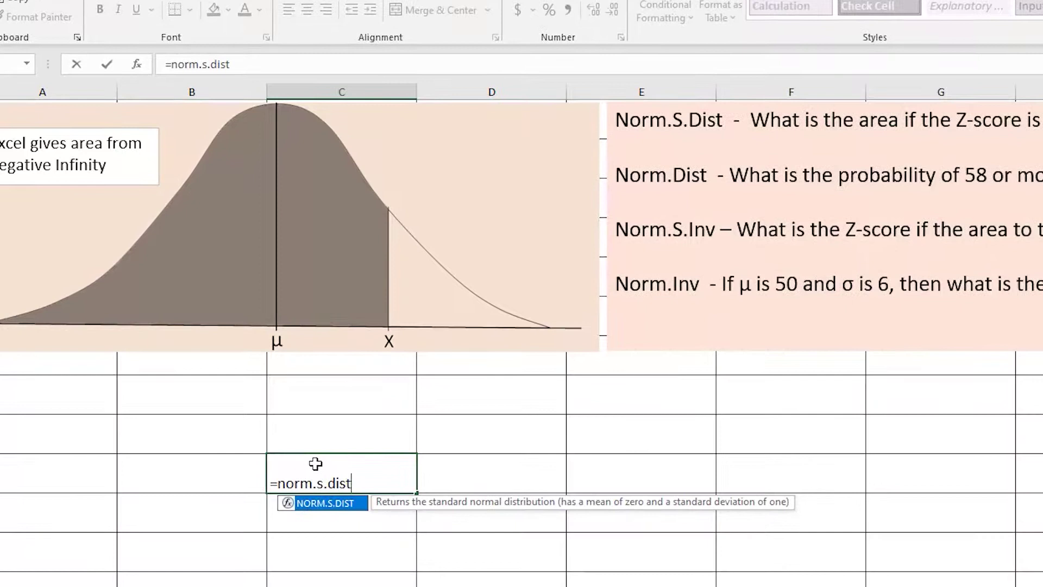
text(()
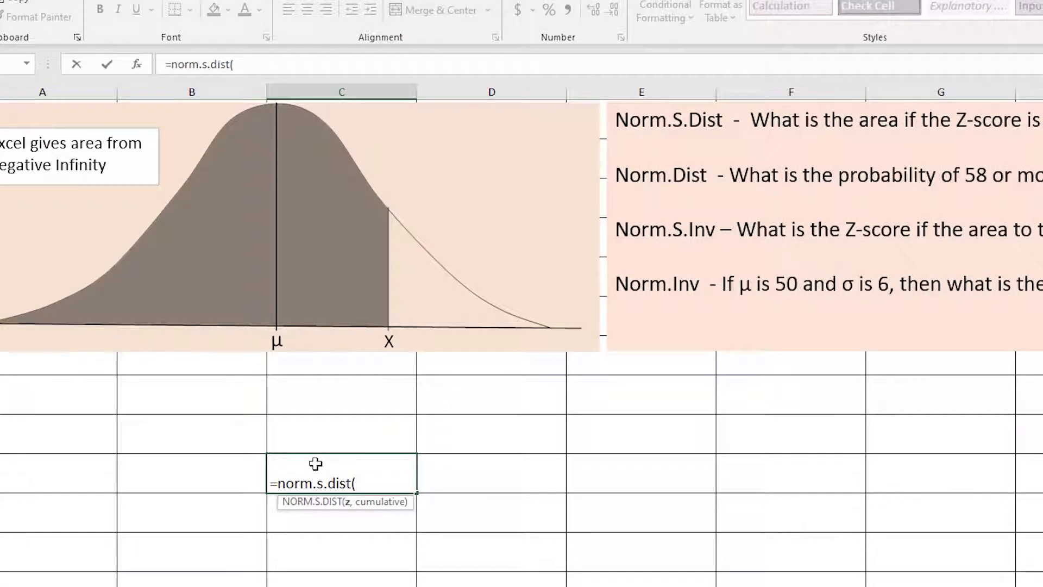
text(2.14,)
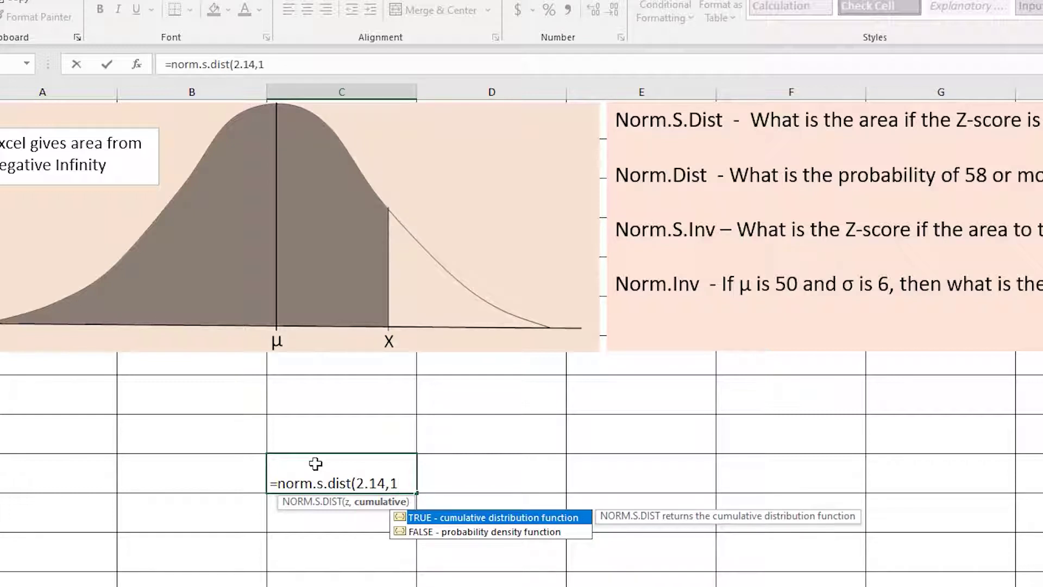
text(1))
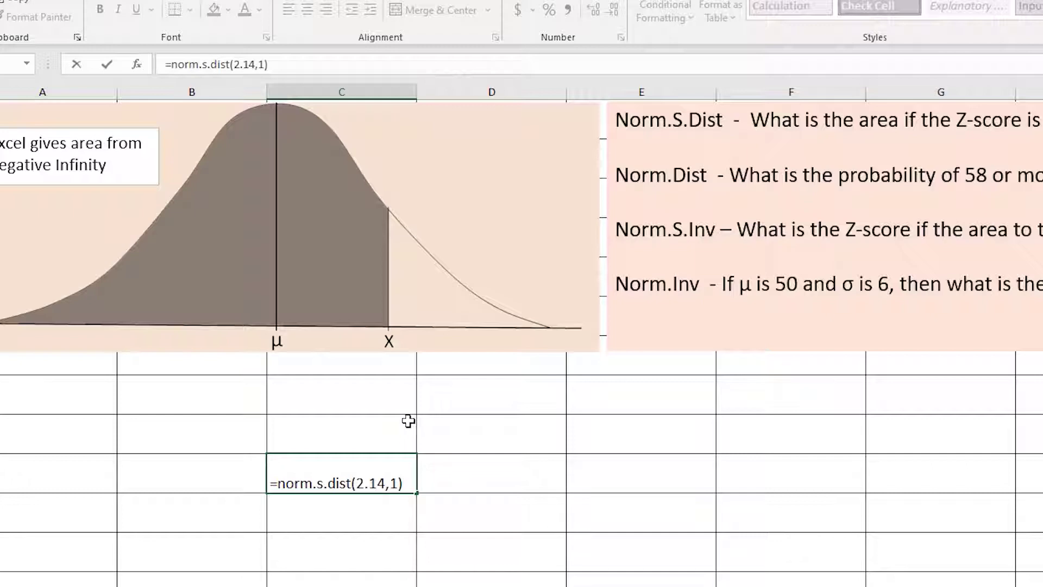
key(Return)
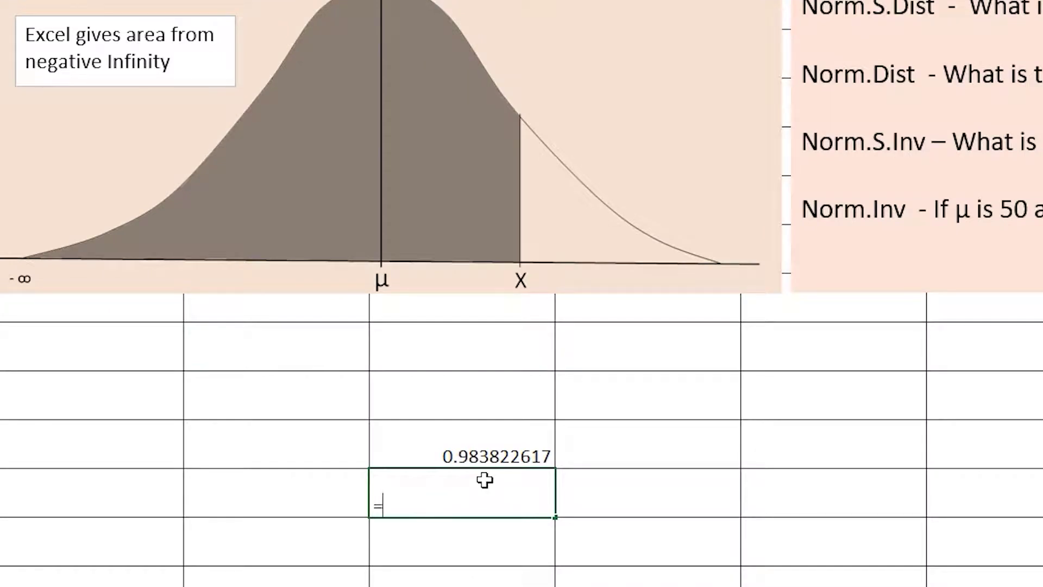
Step: Enter =1-NORM.DIST(58,50,6,1) in C11 to get 0.09121122 for 58 or more
text(norm)
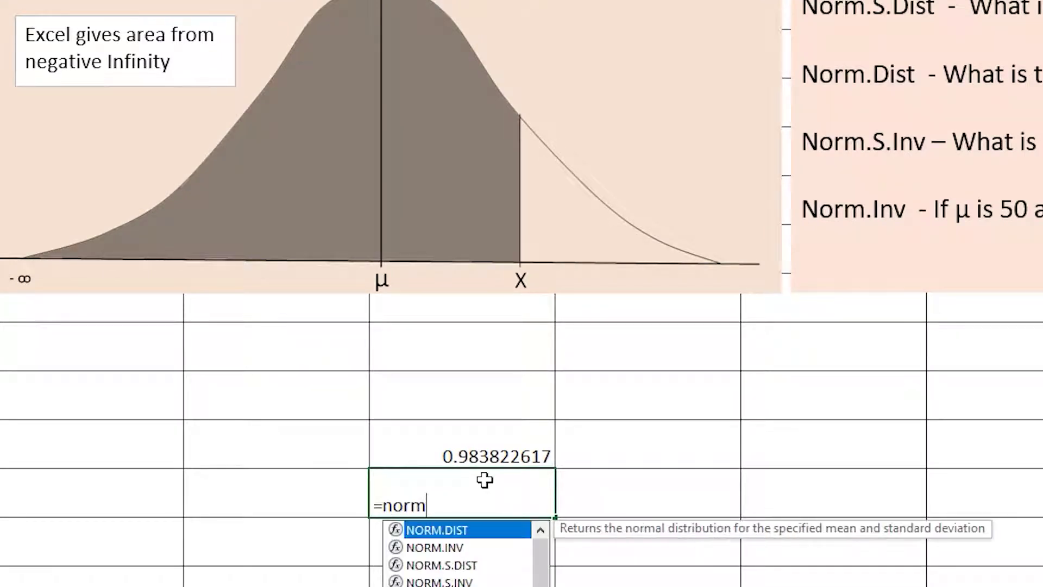
text(.dist()
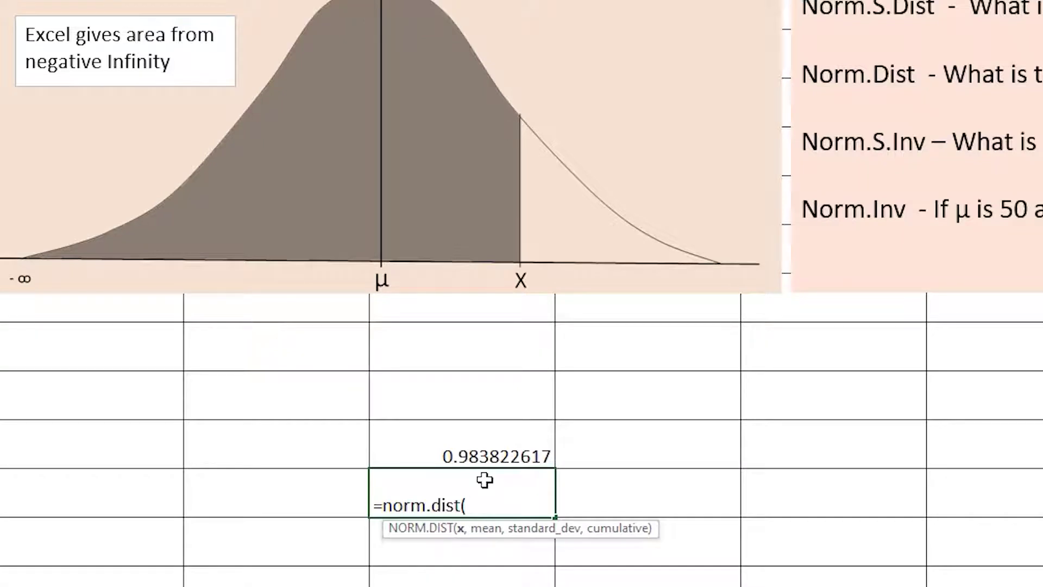
text(58,50,)
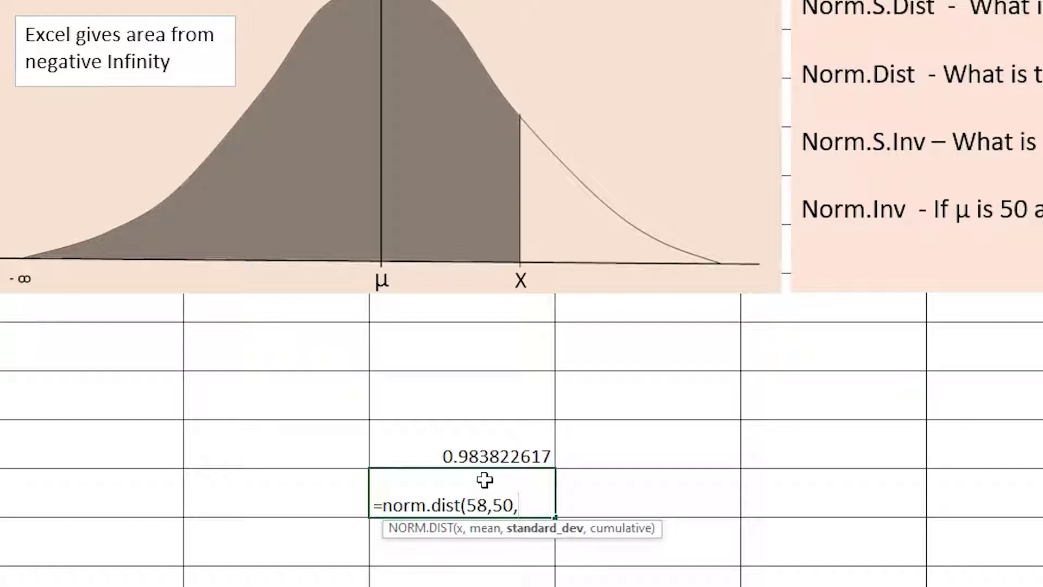
text(6,1))
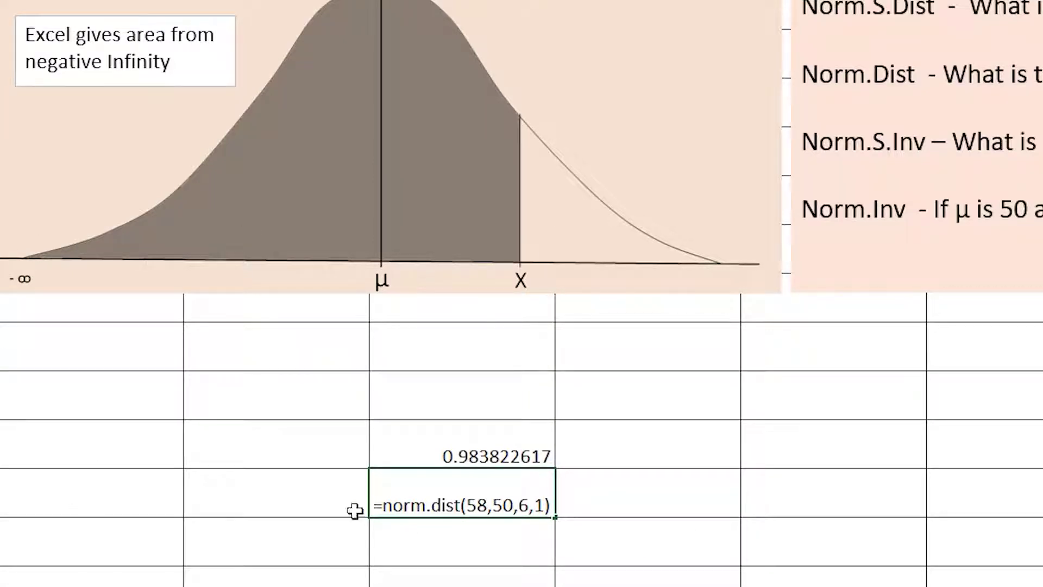
click(382, 505)
text(1-)
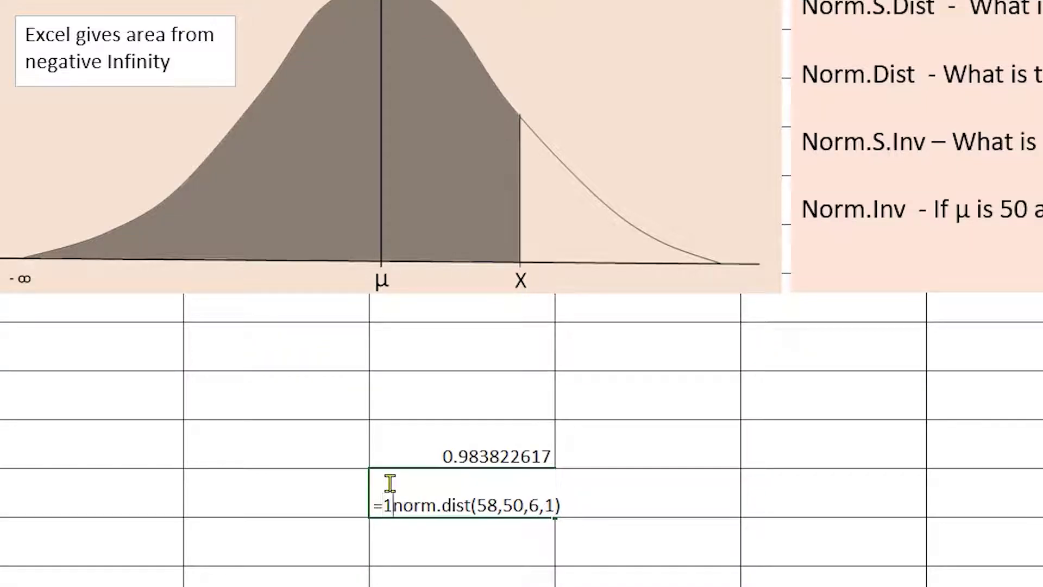
key(Return)
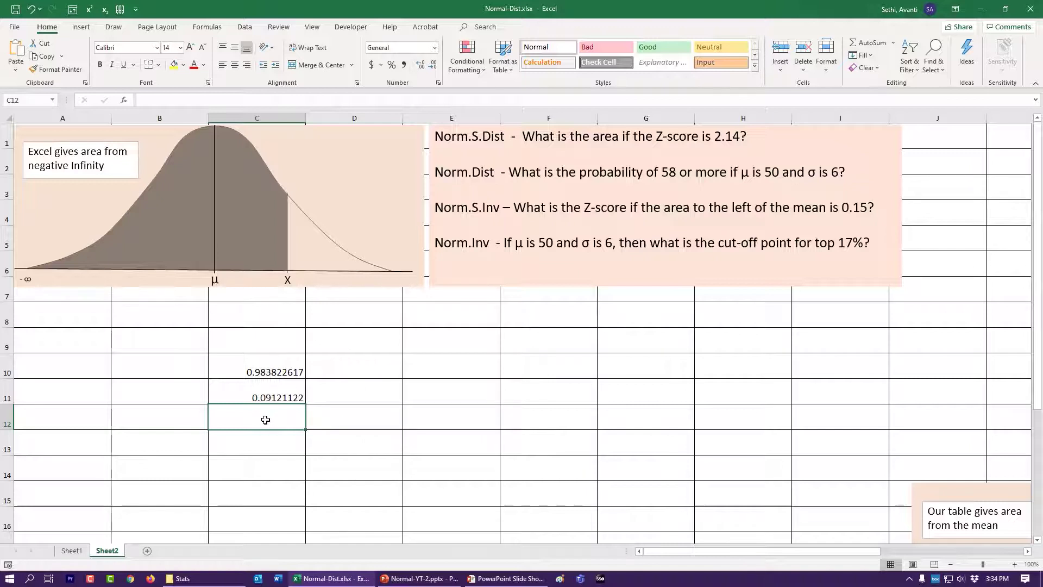
Step: Enter =NORM.S.INV(.35) in C12, giving -0.385320466, and recheck the formula unchanged
text(=no)
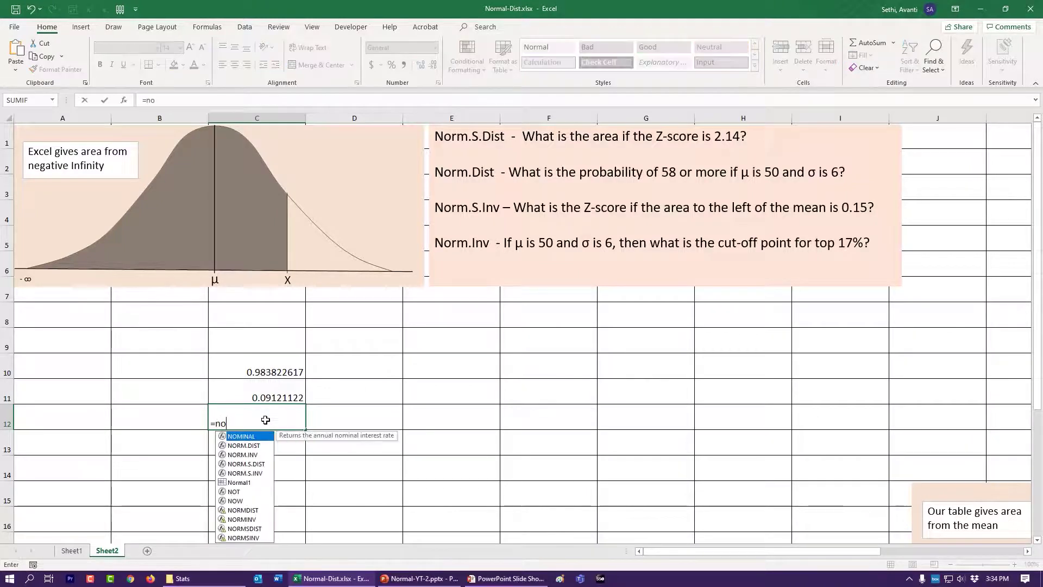
text(rm)
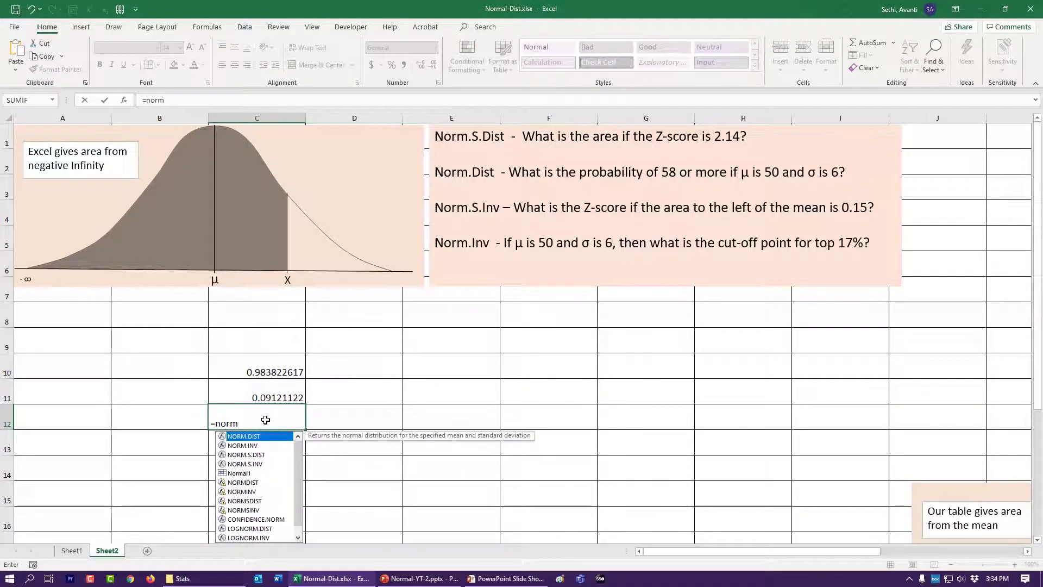
text(.s.inv()
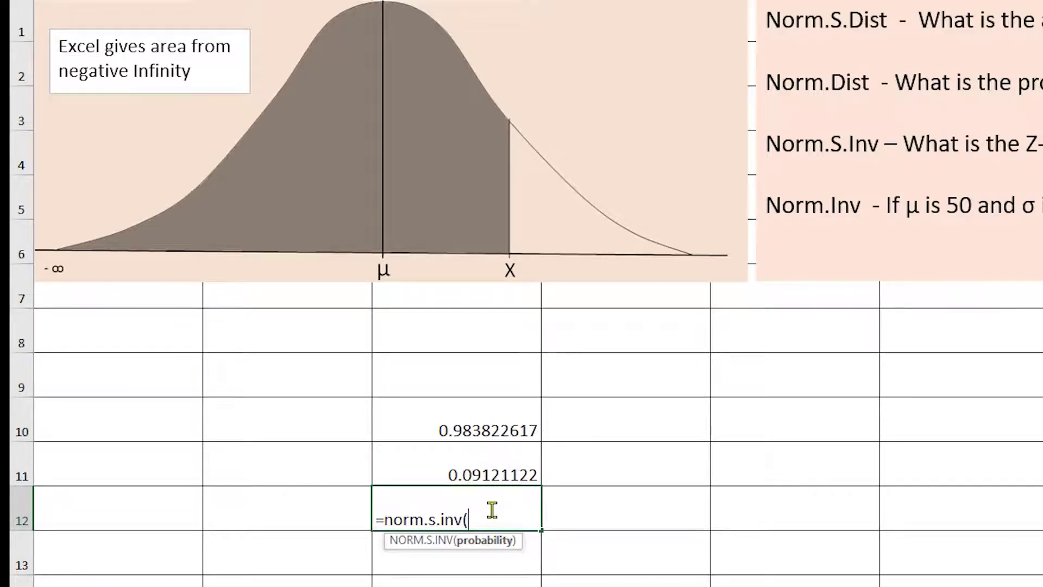
text(35))
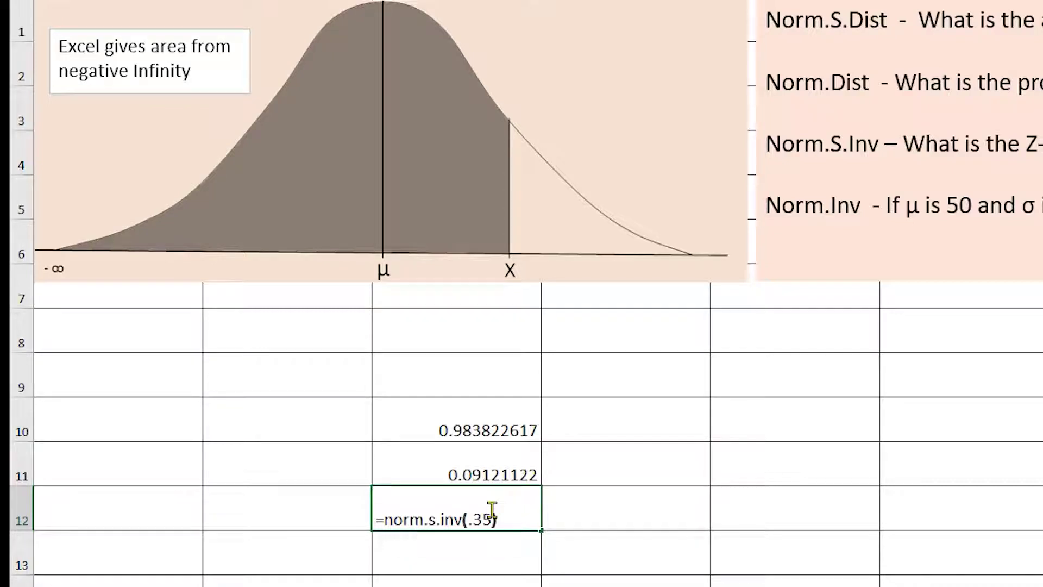
key(Return)
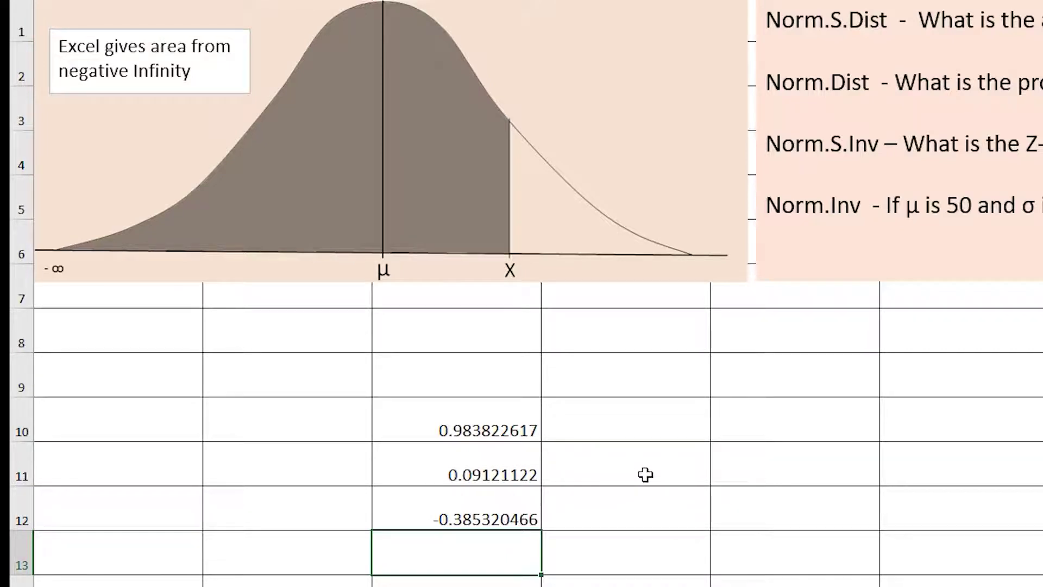
double_click(468, 515)
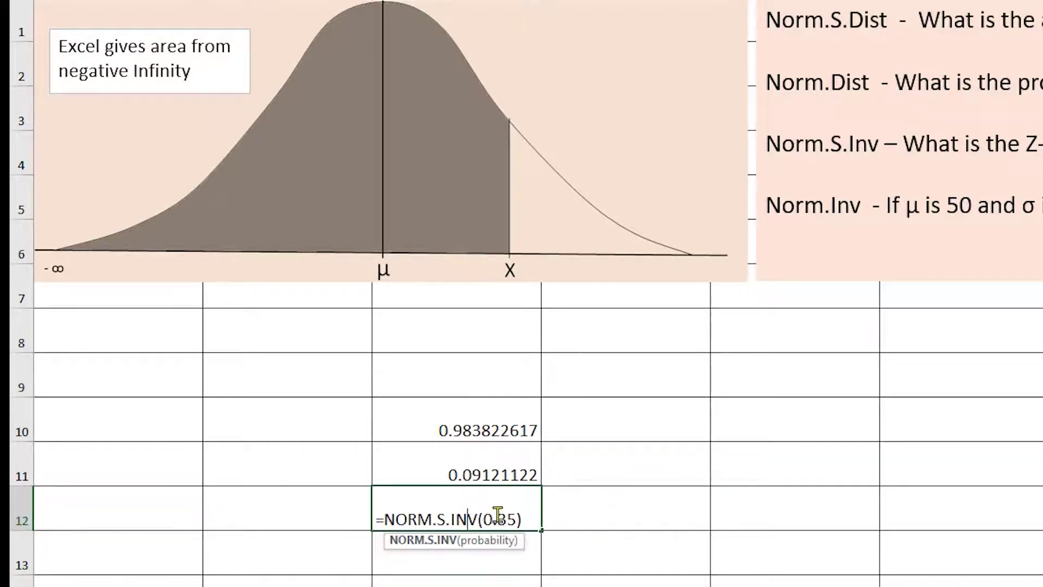
key(Return)
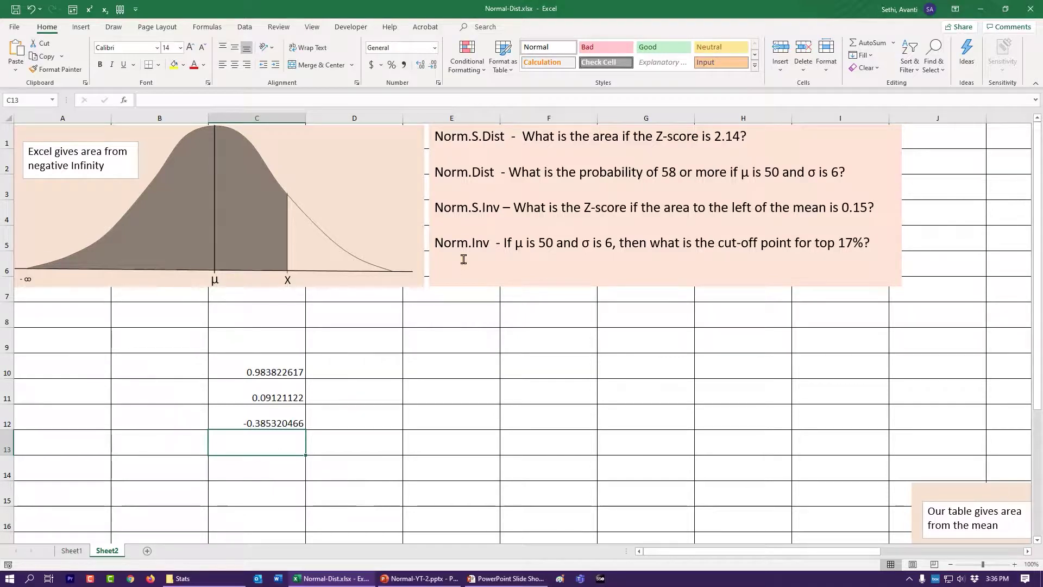
Step: Enter =NORM.INV(.83,50,6) in C13, returning the 55.72499152 top-17% cut-off
text(=)
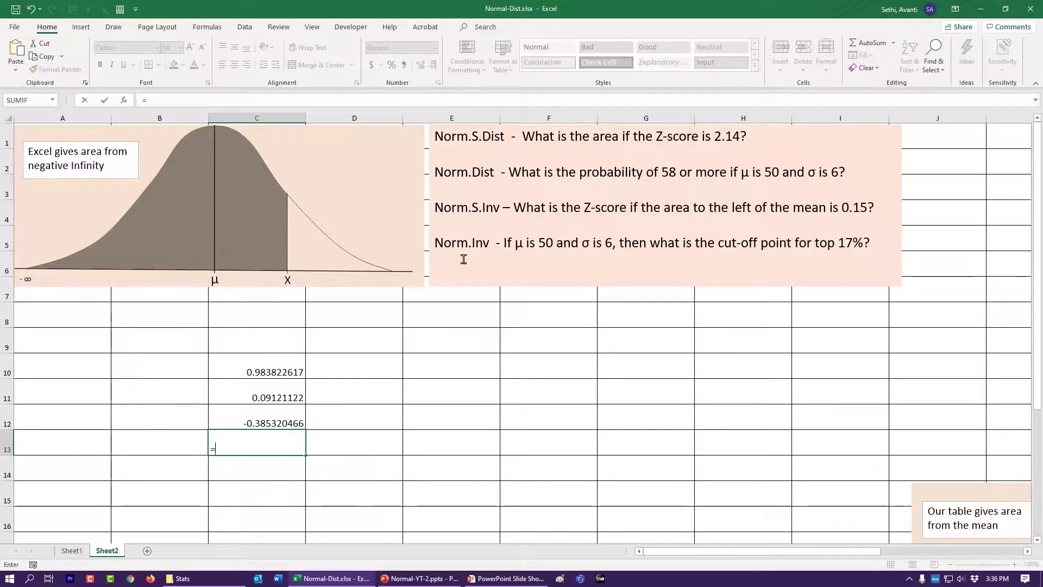
text(norm.i)
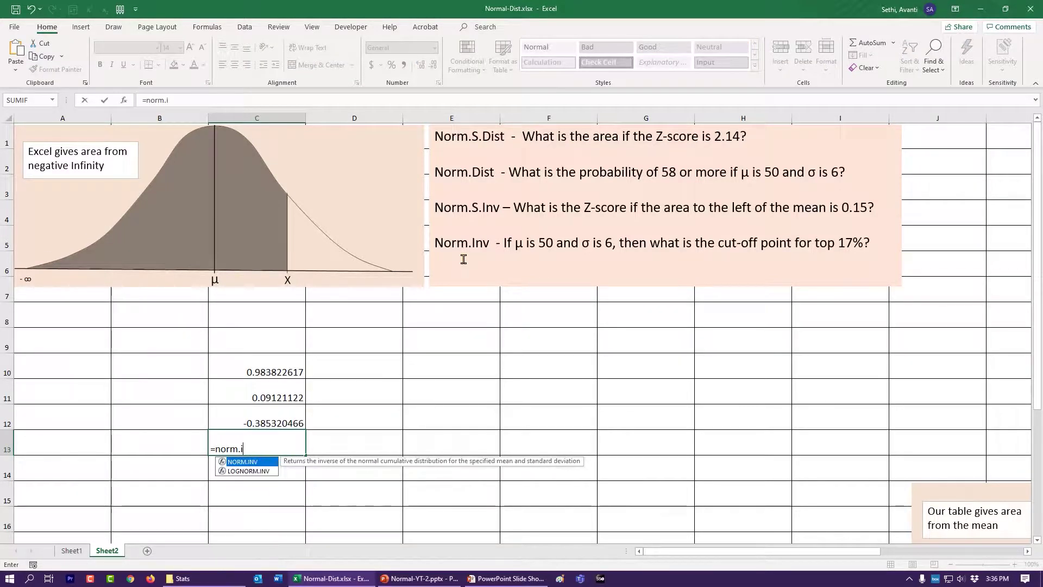
text(nv()
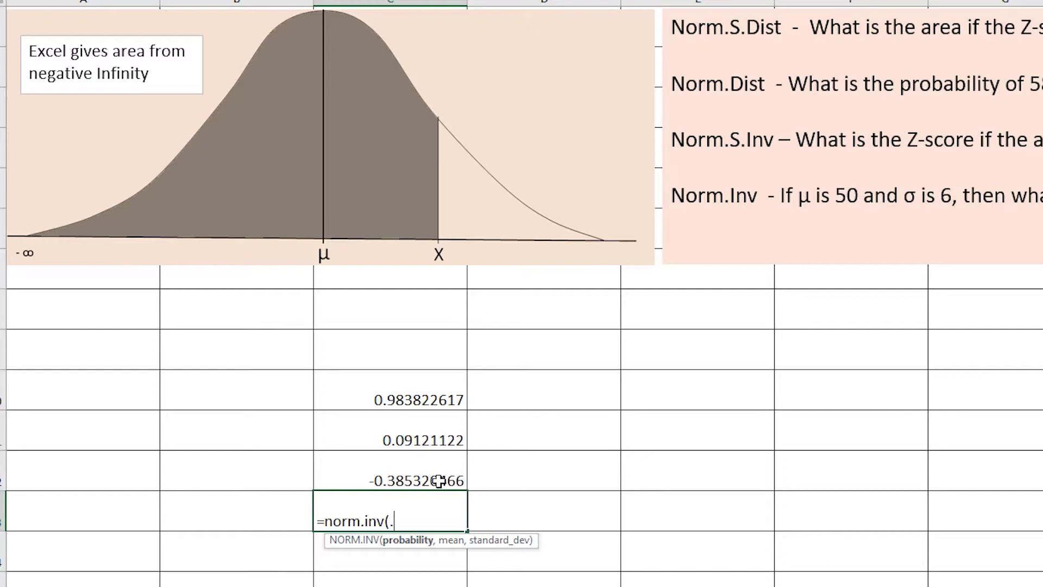
text(83,)
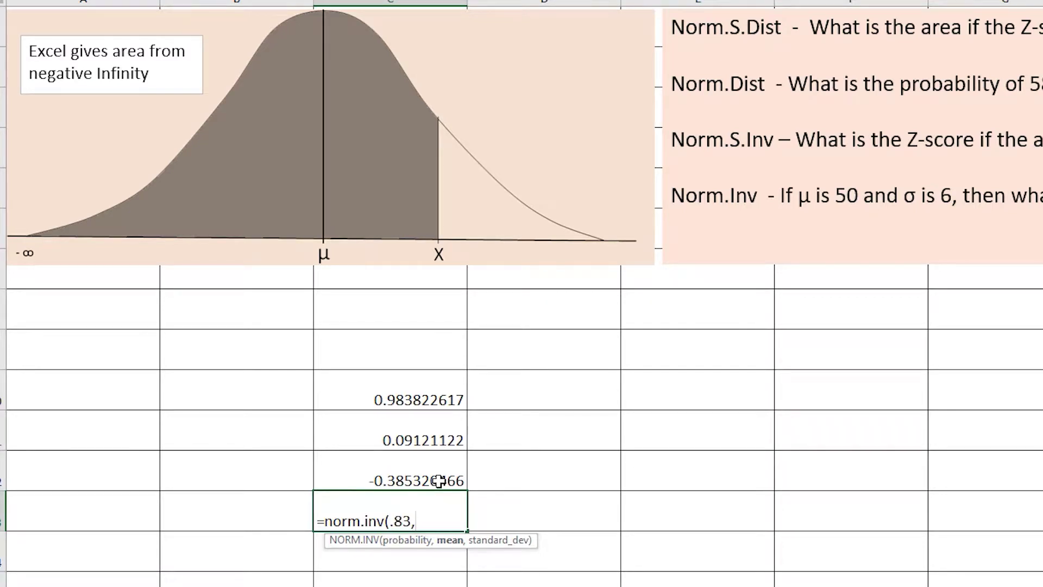
text(50,)
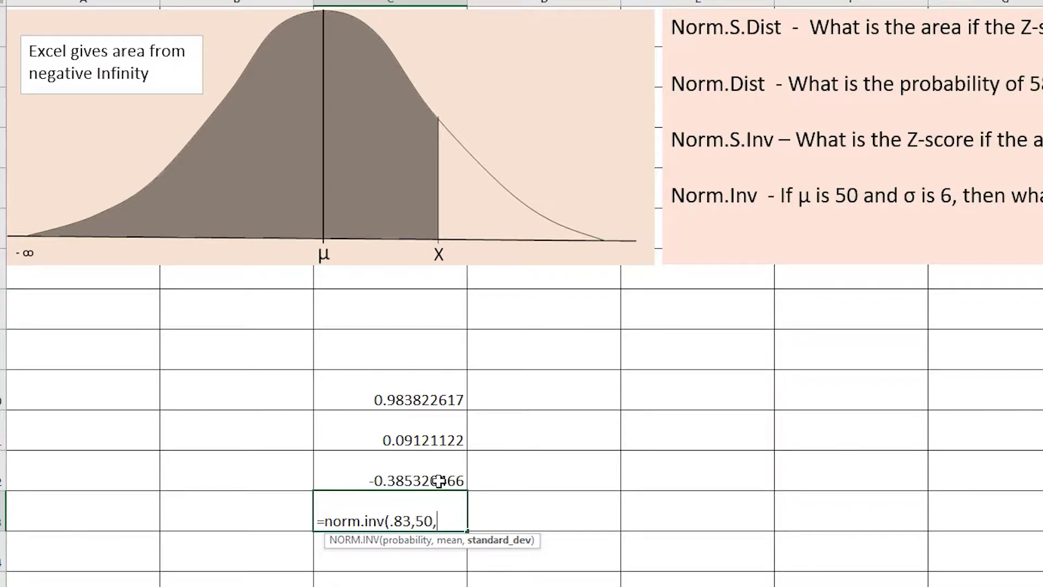
text(6))
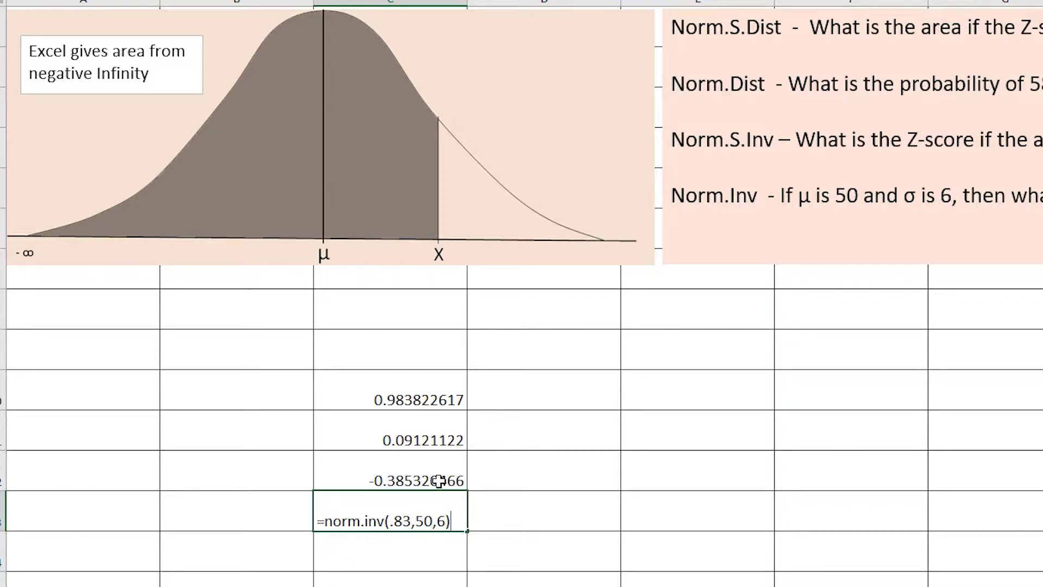
key(Return)
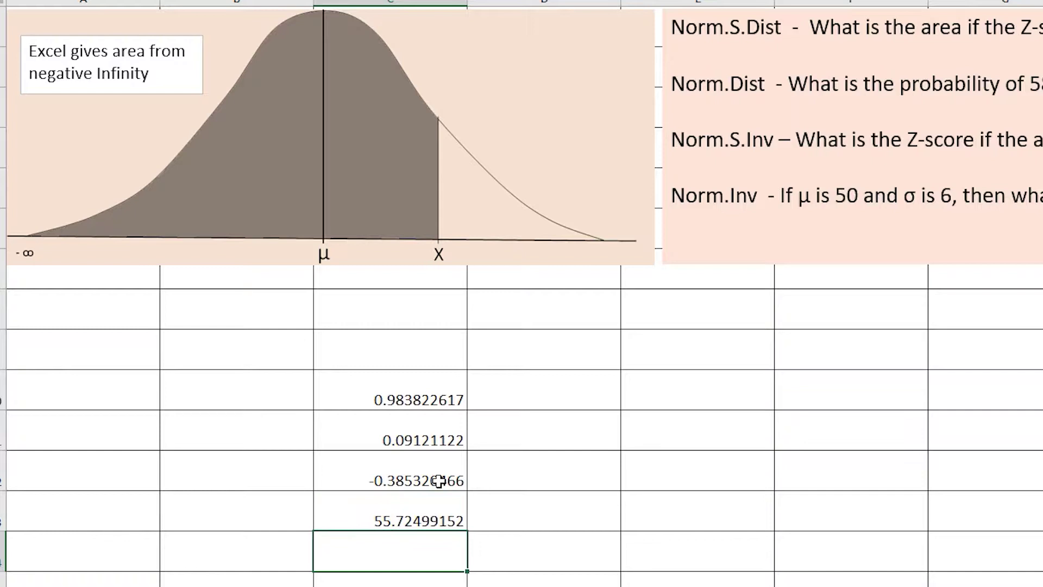